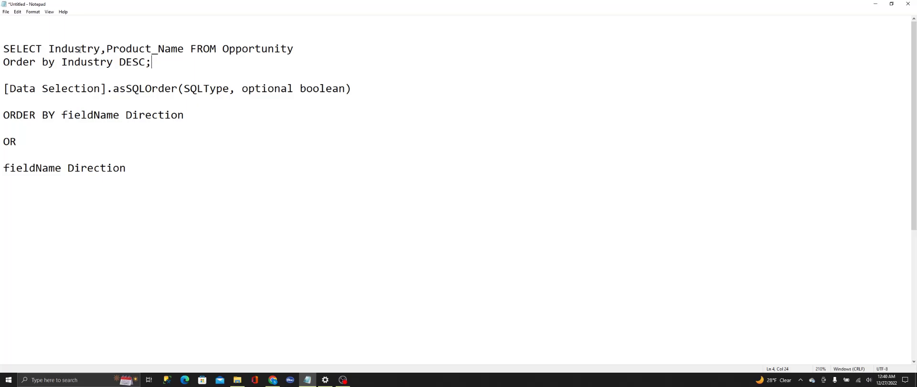
# Step: Review the sample SQL query's Order by clause, the asSQLOrder function syntax and the two output formats in the notes
pyautogui.moveTo(155, 62); pyautogui.dragTo(17, 61)
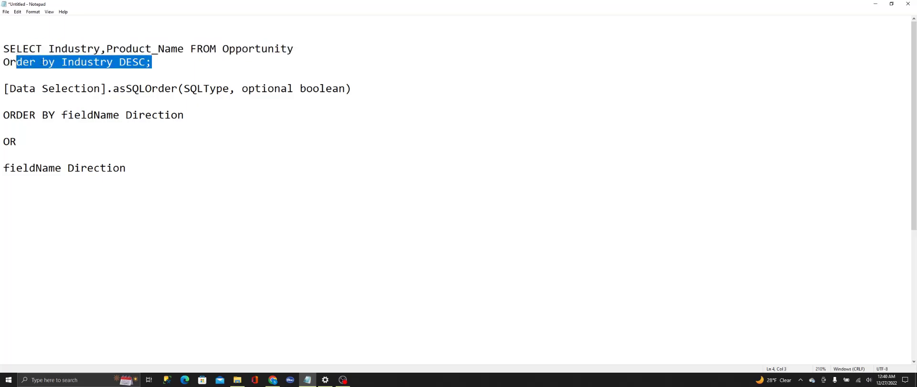
pyautogui.click(133, 66)
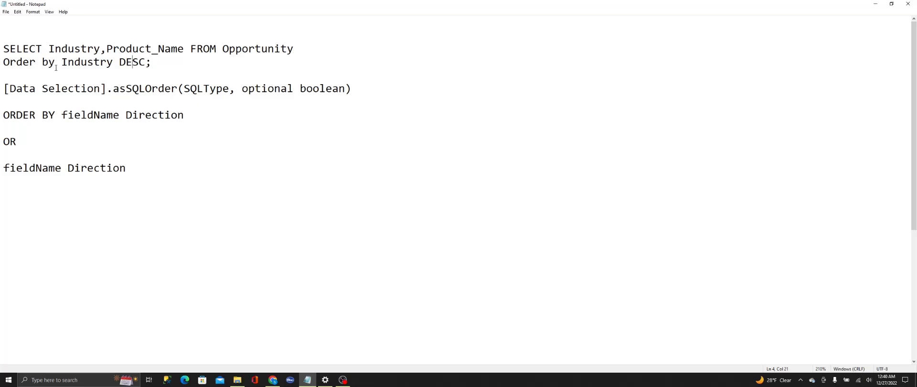
pyautogui.moveTo(87, 63); pyautogui.dragTo(113, 63)
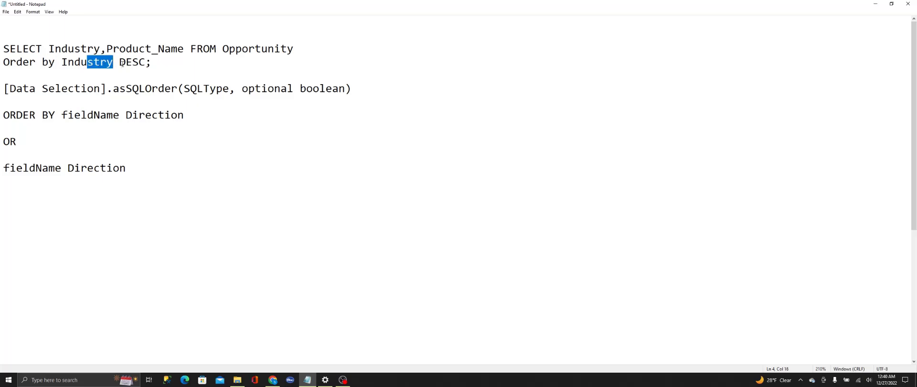
pyautogui.moveTo(119, 62); pyautogui.dragTo(145, 63)
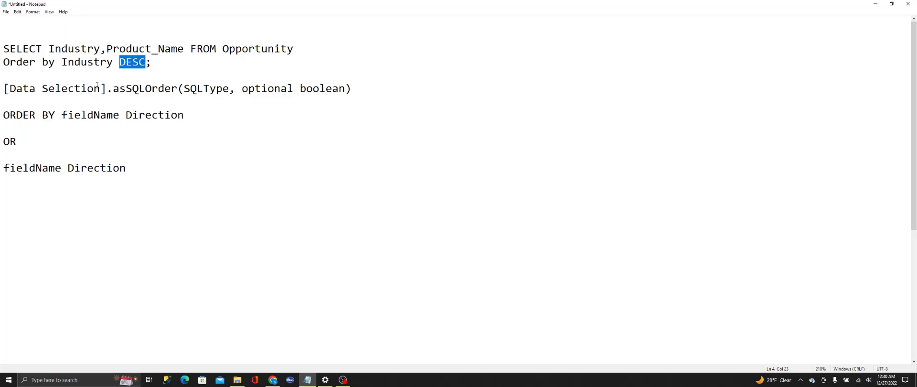
pyautogui.moveTo(9, 92); pyautogui.dragTo(339, 94)
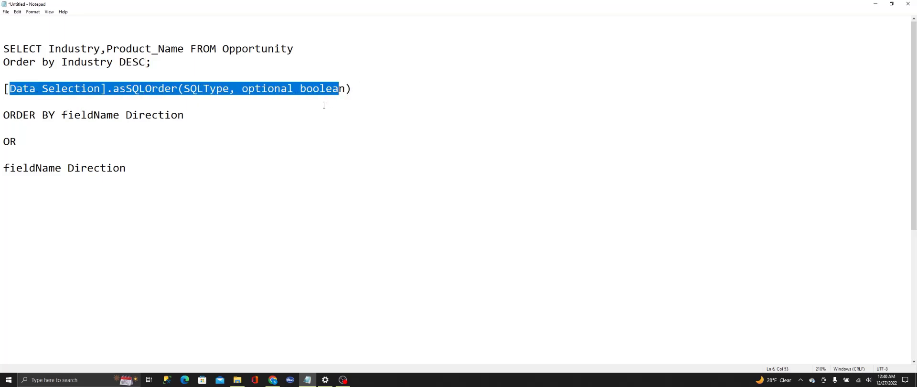
pyautogui.click(289, 126)
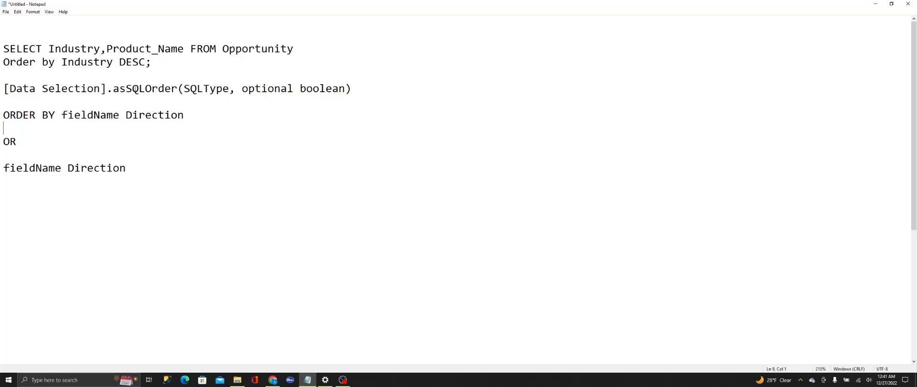
pyautogui.moveTo(114, 90); pyautogui.dragTo(178, 90)
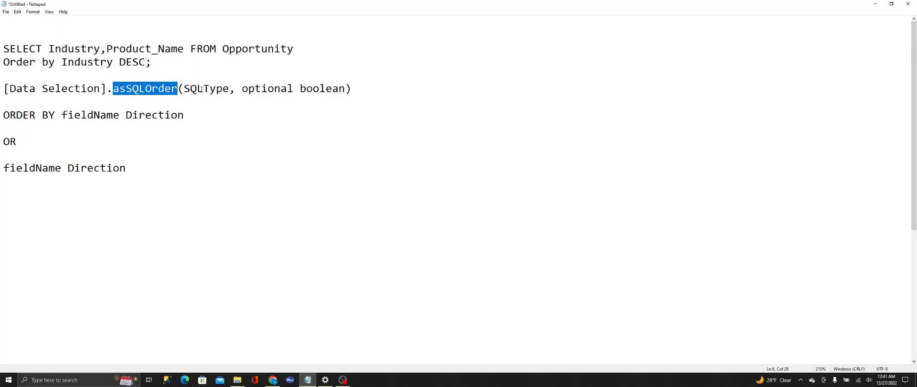
pyautogui.moveTo(245, 93); pyautogui.dragTo(326, 92)
pyautogui.click(252, 94)
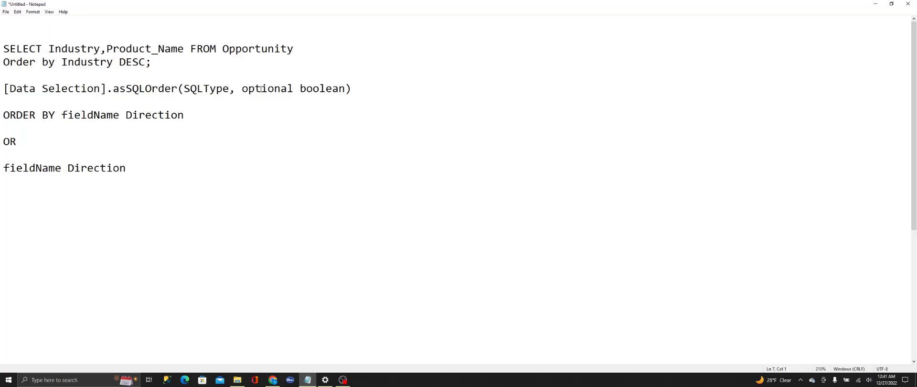
pyautogui.moveTo(245, 90); pyautogui.dragTo(345, 89)
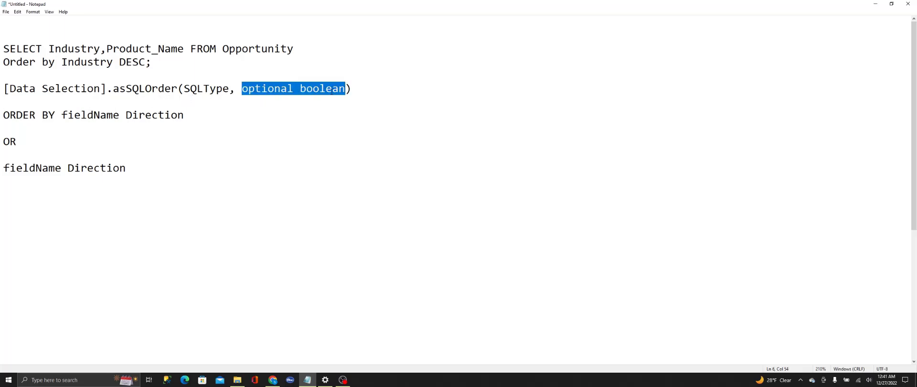
pyautogui.moveTo(5, 115); pyautogui.dragTo(57, 116)
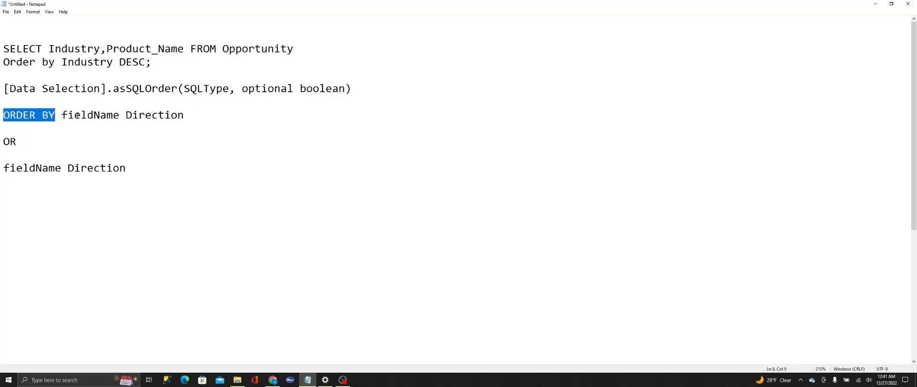
pyautogui.moveTo(129, 115); pyautogui.dragTo(186, 122)
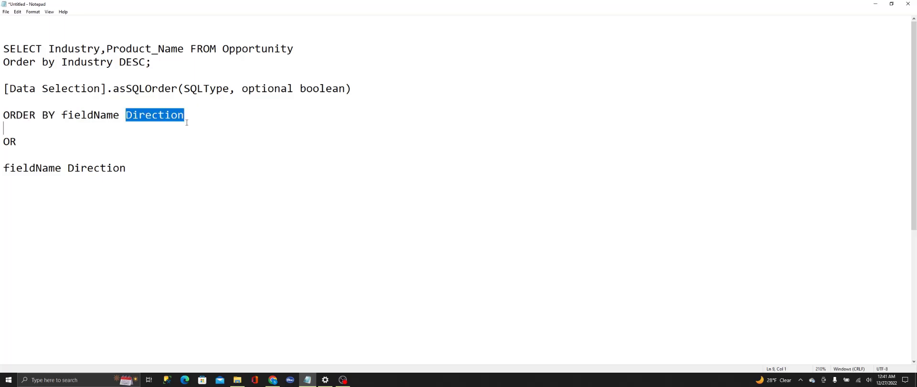
pyautogui.moveTo(120, 62); pyautogui.dragTo(137, 63)
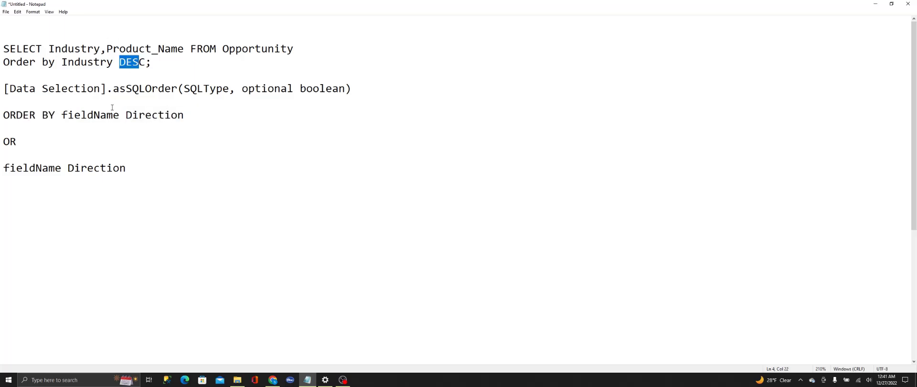
pyautogui.moveTo(242, 89); pyautogui.dragTo(346, 94)
pyautogui.moveTo(3, 168); pyautogui.dragTo(65, 165)
pyautogui.click(77, 166)
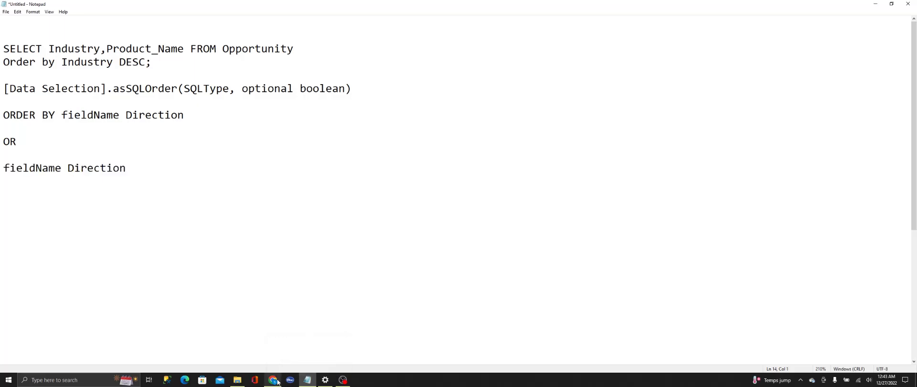
# Step: Switch to the sqlBinding dashboard in CRM Analytics and open the bar chart's query in the Advanced Interaction Editor
pyautogui.click(273, 379)
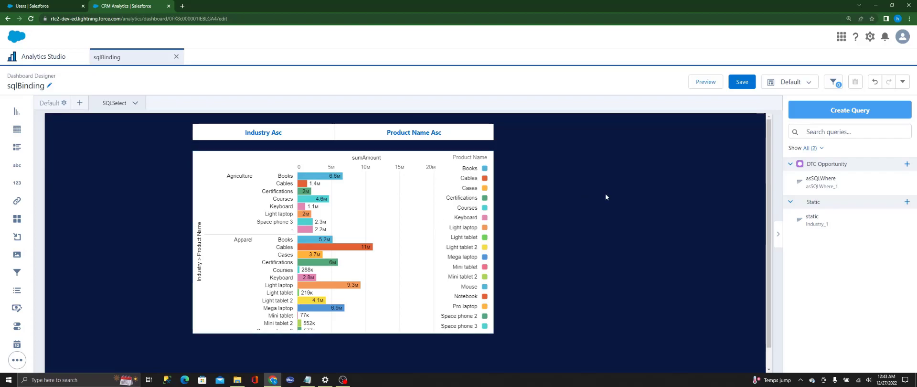
pyautogui.click(443, 133)
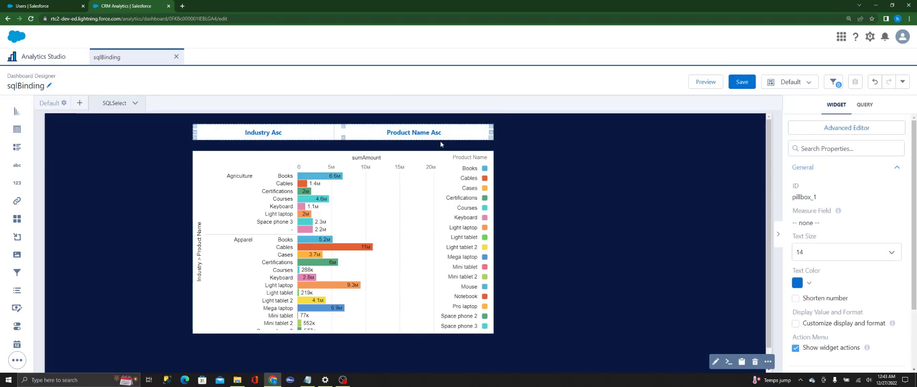
pyautogui.click(529, 225)
pyautogui.click(444, 227)
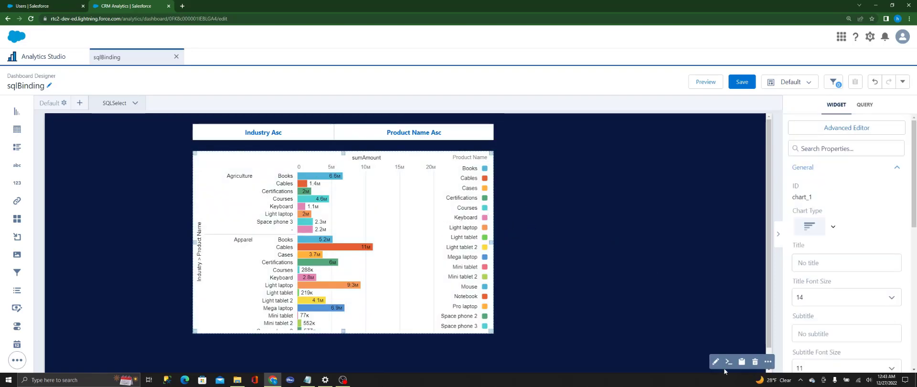
pyautogui.click(728, 365)
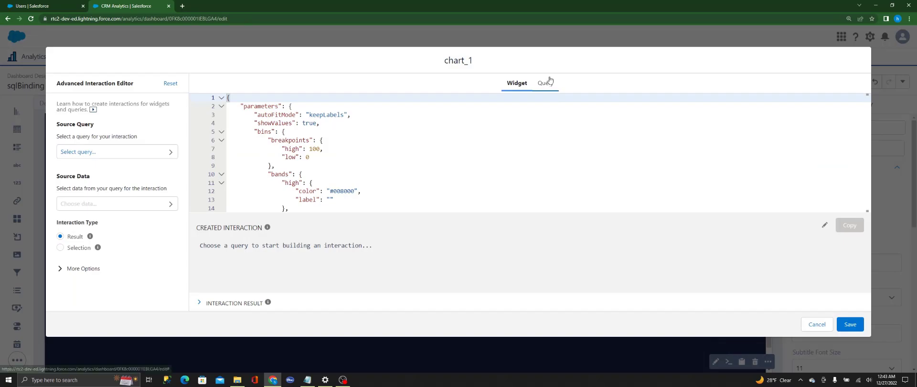
pyautogui.click(543, 90)
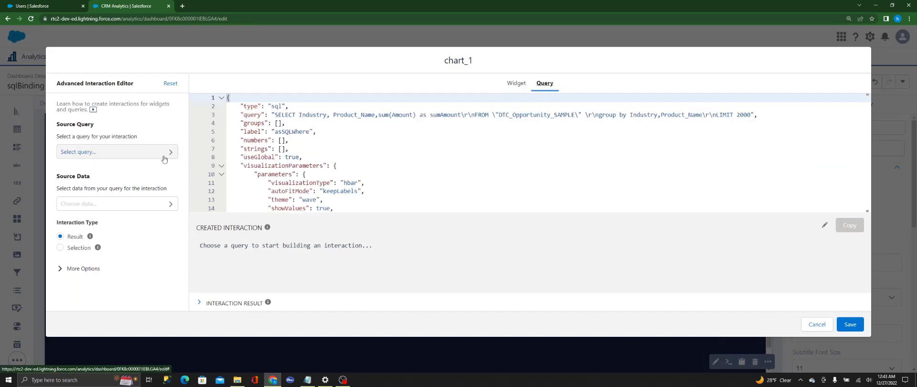
# Step: Preview the rows of the static query Industry_1 and choose it as the interaction's source query
pyautogui.click(108, 157)
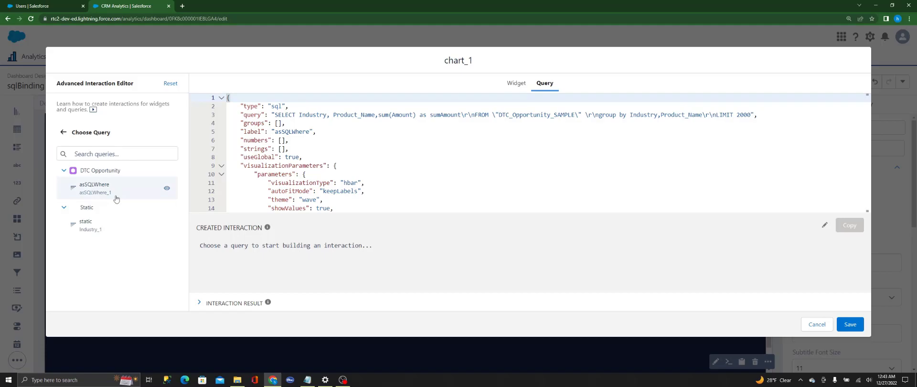
pyautogui.click(166, 226)
pyautogui.moveTo(212, 242); pyautogui.dragTo(283, 245)
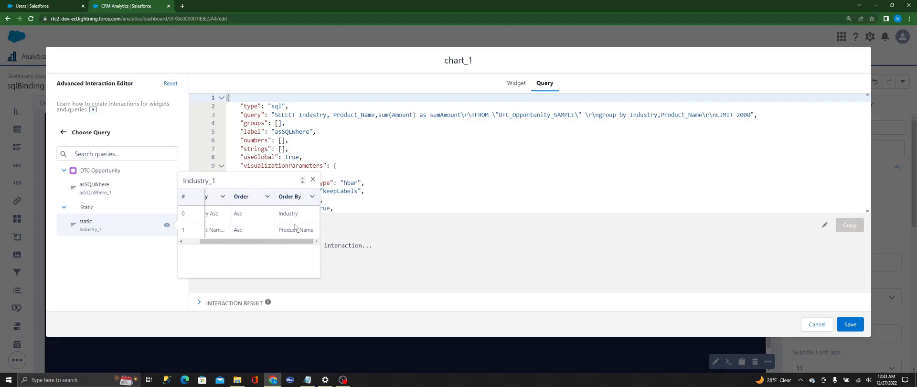
pyautogui.click(312, 180)
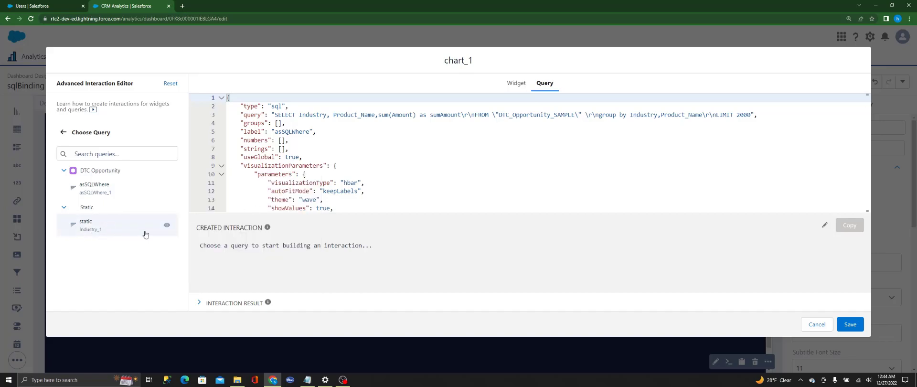
pyautogui.click(99, 229)
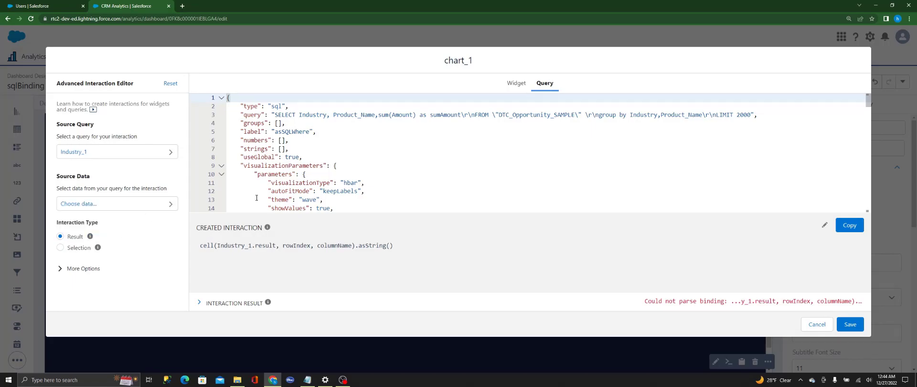
# Step: Set the source data selection to Row and preview the Industry_1 data, leaving the row index unselected
pyautogui.click(113, 205)
pyautogui.click(146, 183)
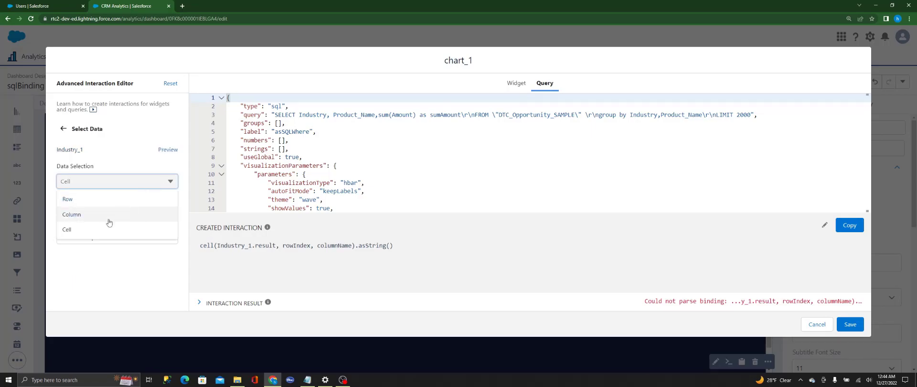
pyautogui.click(80, 204)
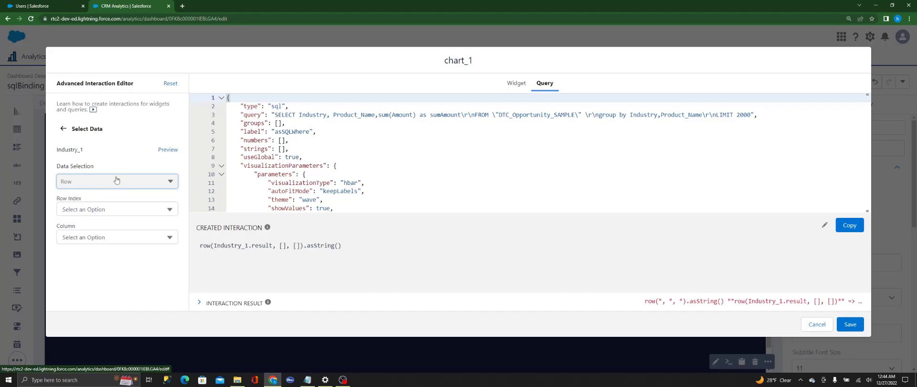
pyautogui.click(168, 149)
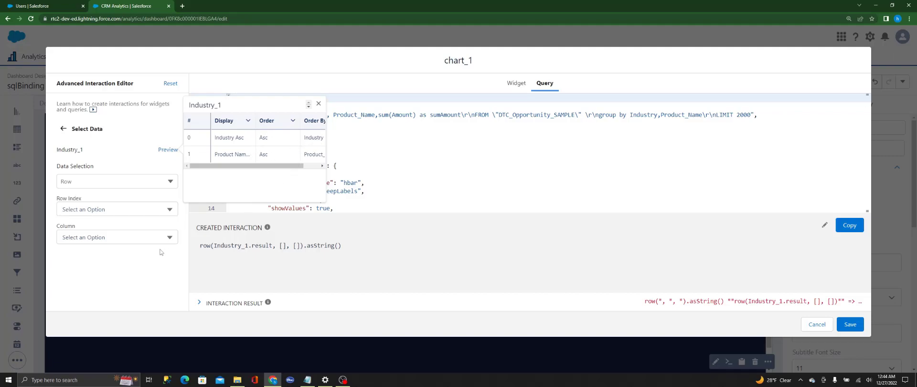
pyautogui.click(149, 275)
pyautogui.click(121, 210)
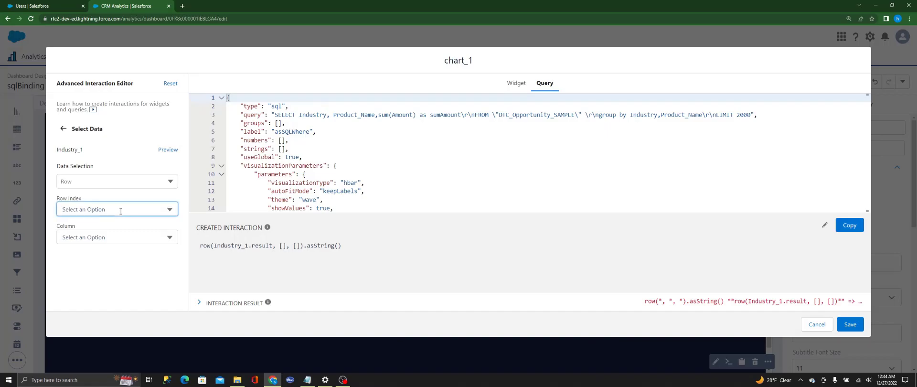
pyautogui.click(128, 283)
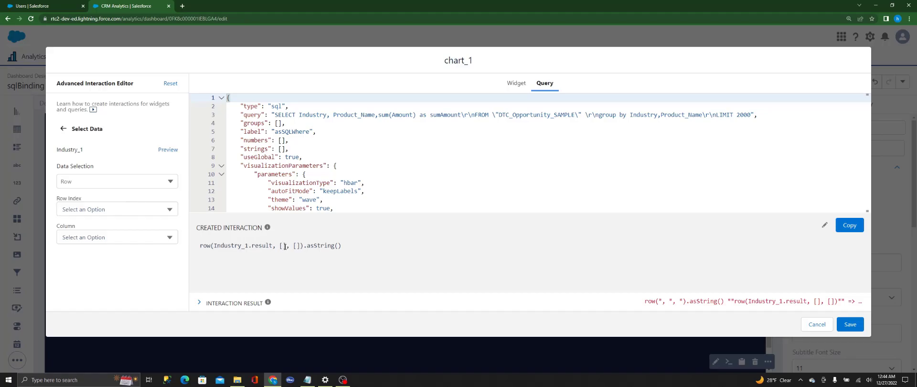
# Step: Select the Order By and Order columns, in that sequence, for the row data and return to the main interaction settings
pyautogui.click(116, 237)
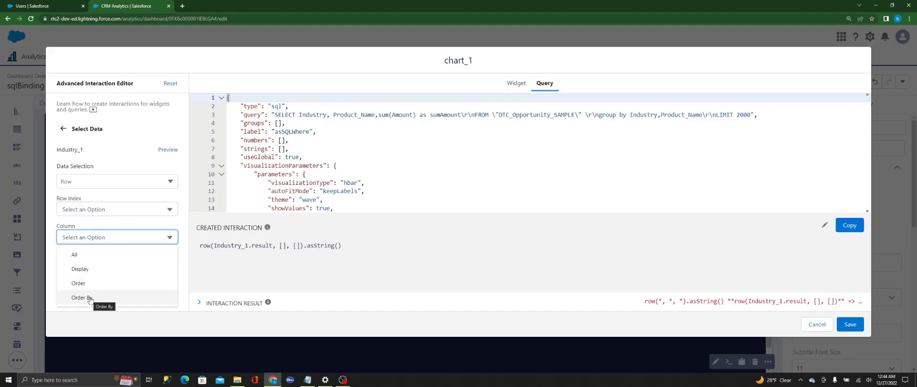
pyautogui.click(89, 298)
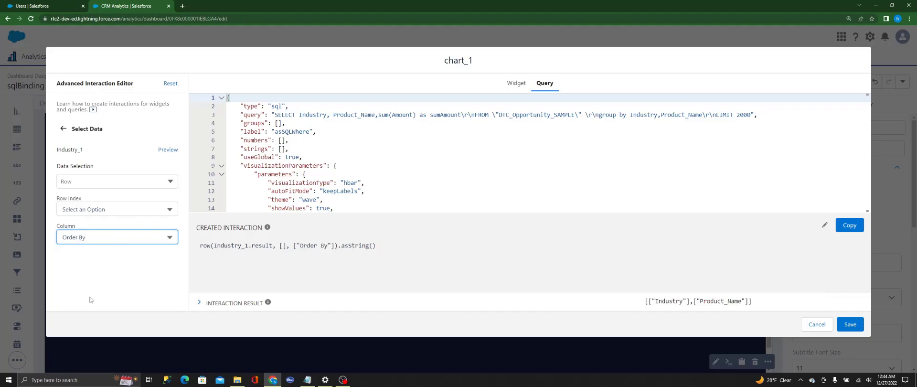
pyautogui.click(102, 239)
pyautogui.click(88, 284)
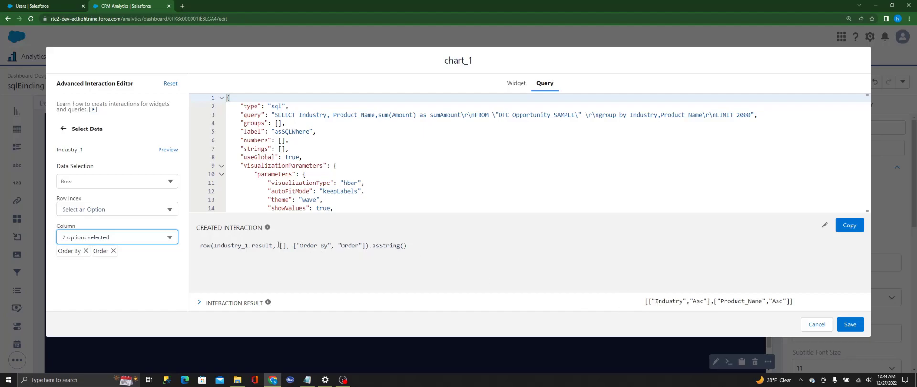
pyautogui.click(63, 129)
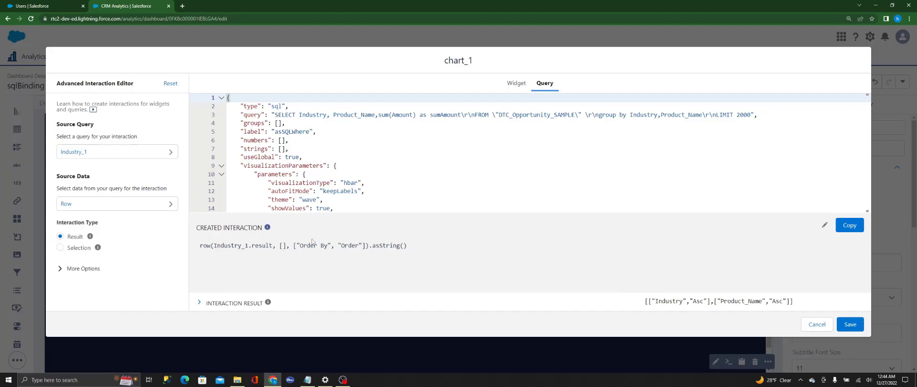
# Step: Set the interaction type to Selection and choose asSQLOrder as the data serialization function
pyautogui.click(60, 248)
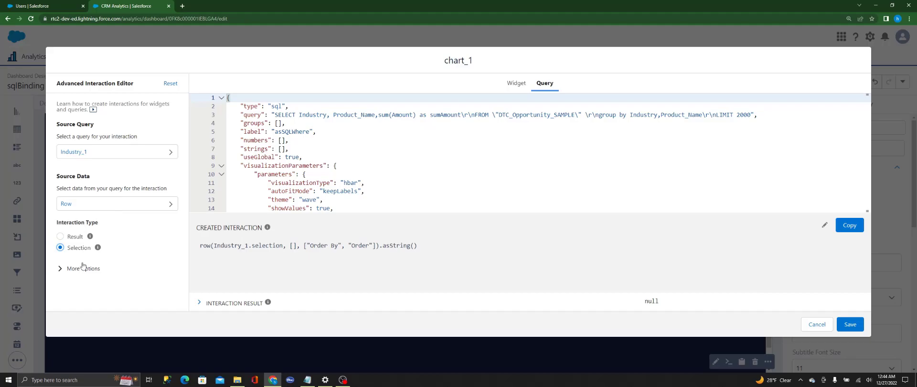
pyautogui.click(73, 270)
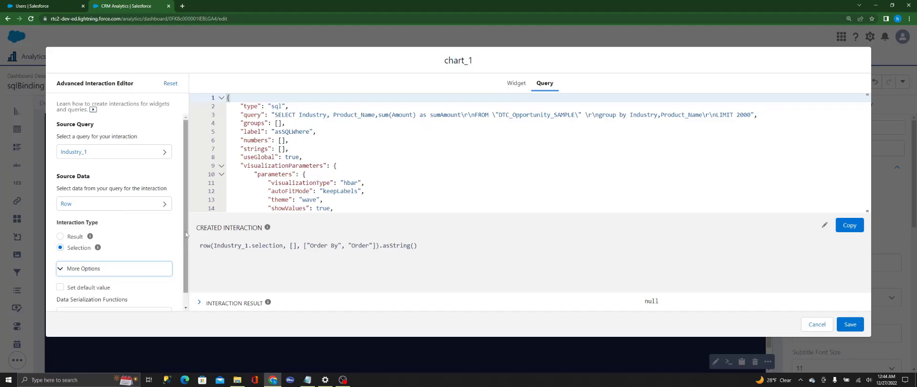
pyautogui.moveTo(186, 231); pyautogui.dragTo(184, 277)
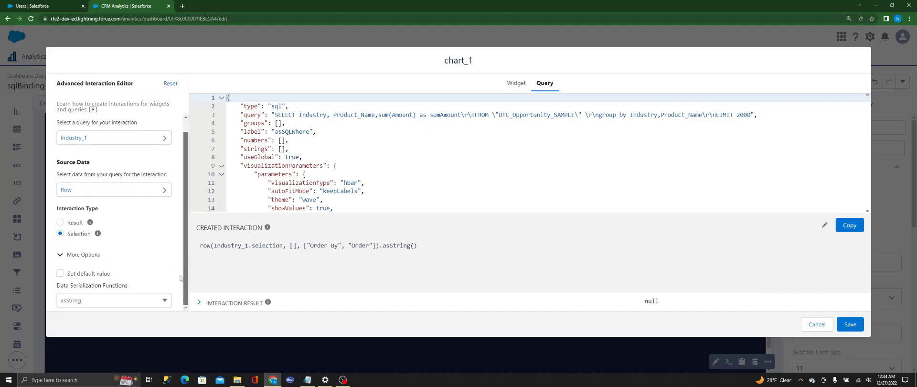
pyautogui.click(95, 300)
pyautogui.scroll(-2, 120, 275)
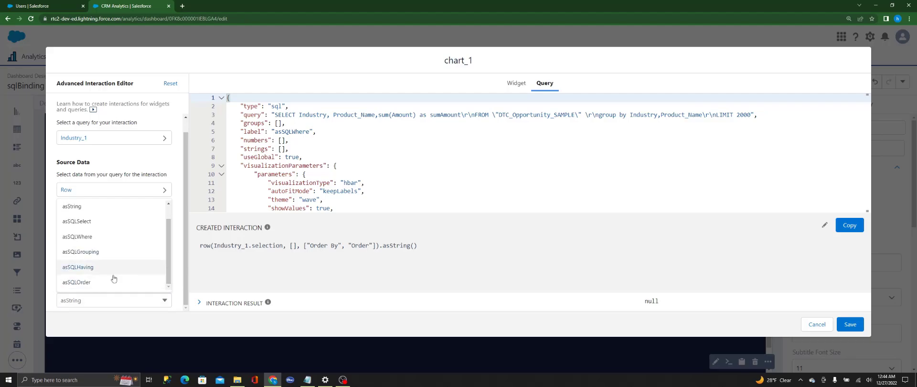
pyautogui.click(87, 284)
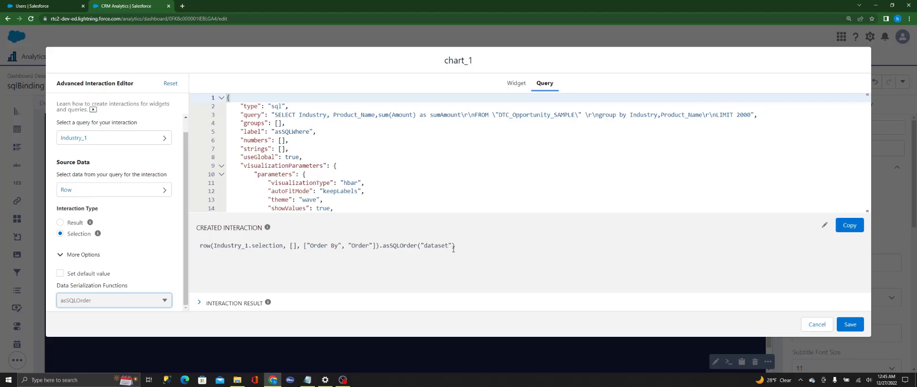
# Step: Edit the created interaction to add true as the second argument after "dataset" in asSQLOrder, and copy the expression
pyautogui.click(825, 226)
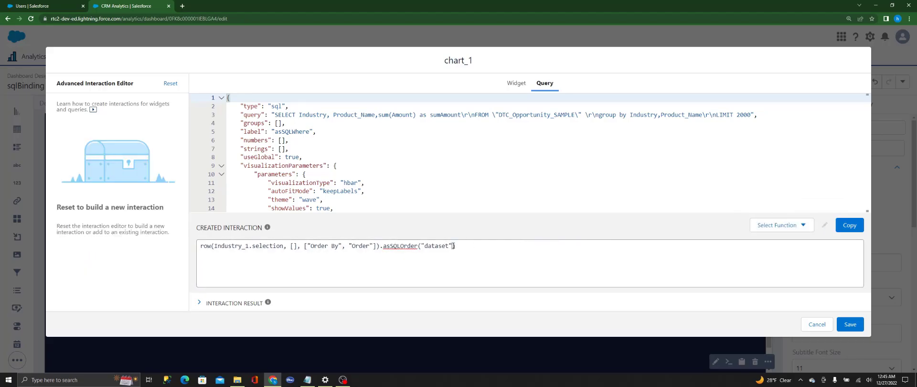
pyautogui.write(',')
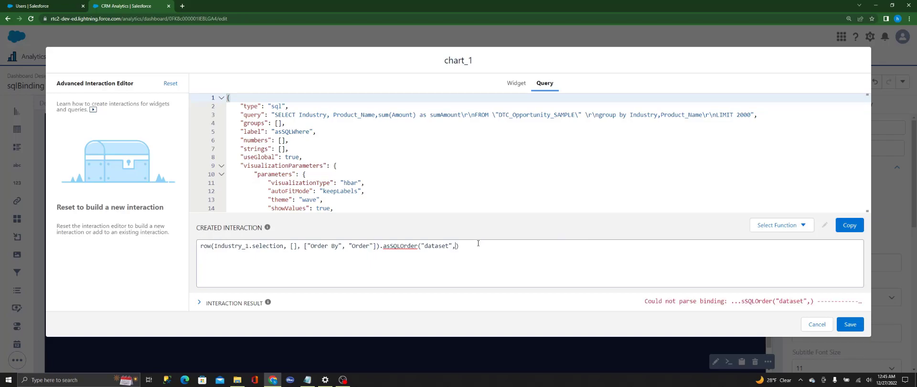
pyautogui.write('true')
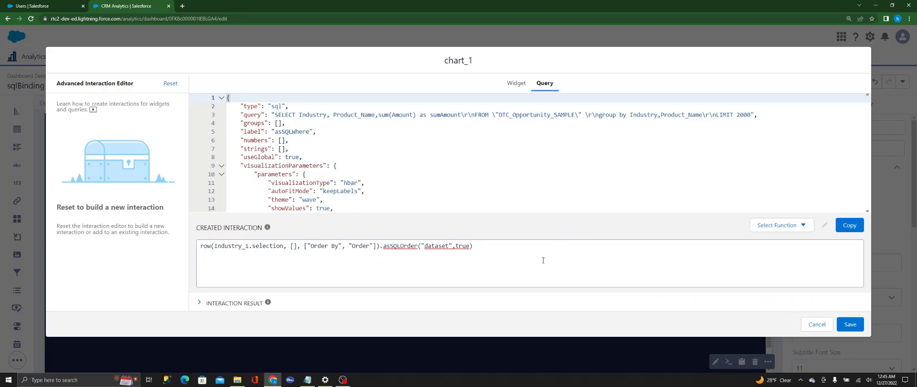
pyautogui.click(850, 225)
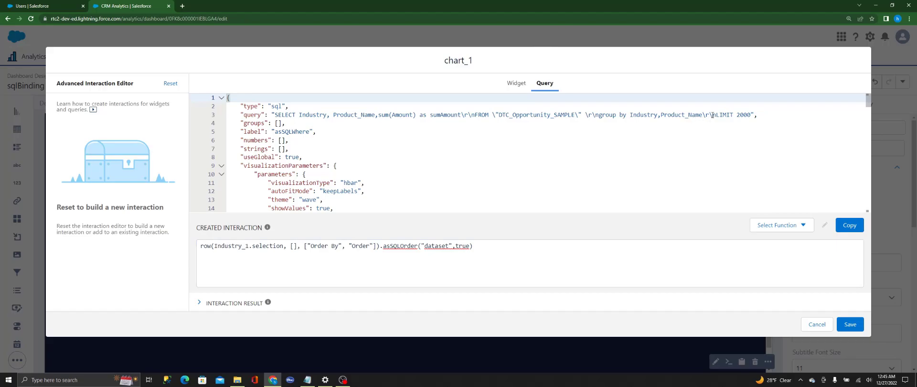
# Step: Paste the copied interaction into the SQL query string between Product_Name\r and \nLIMIT 2000, and save the chart's query
pyautogui.click(712, 115)
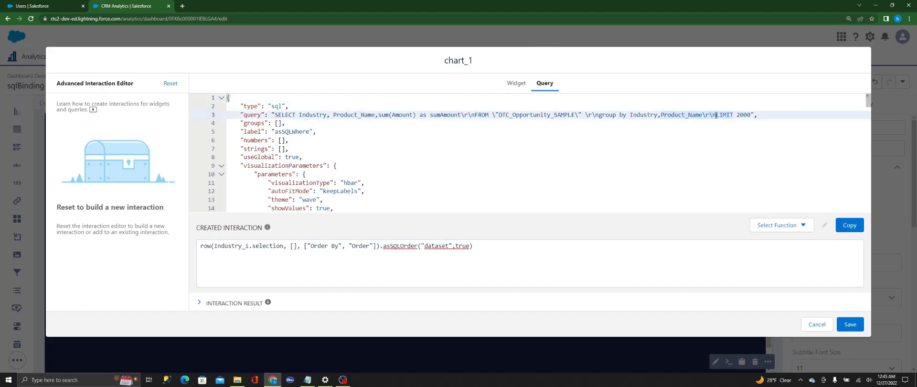
pyautogui.hotkey('ctrl', 'v')
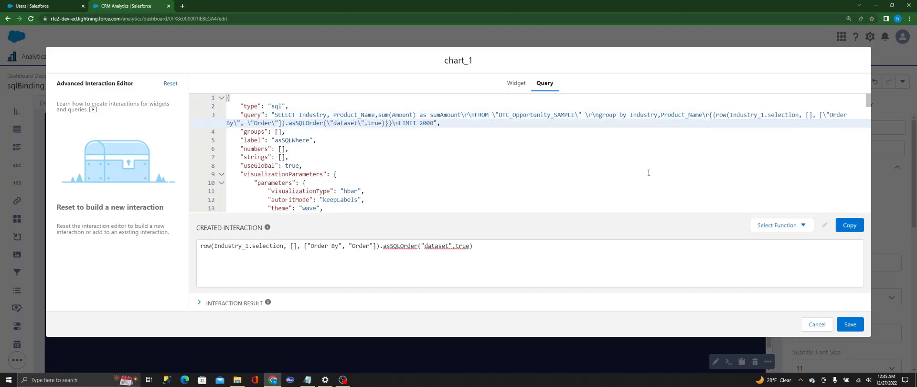
pyautogui.click(850, 324)
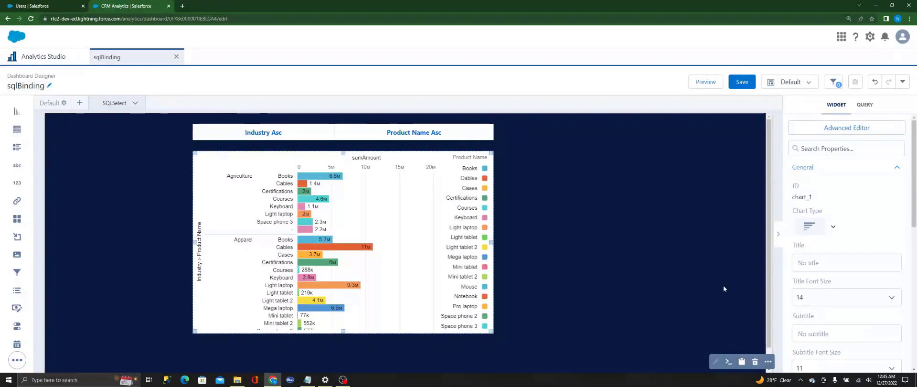
# Step: Preview the dashboard and test the chart's ordering by toggling to Product Name Asc and back to Industry Asc
pyautogui.click(749, 297)
pyautogui.click(705, 81)
pyautogui.click(490, 110)
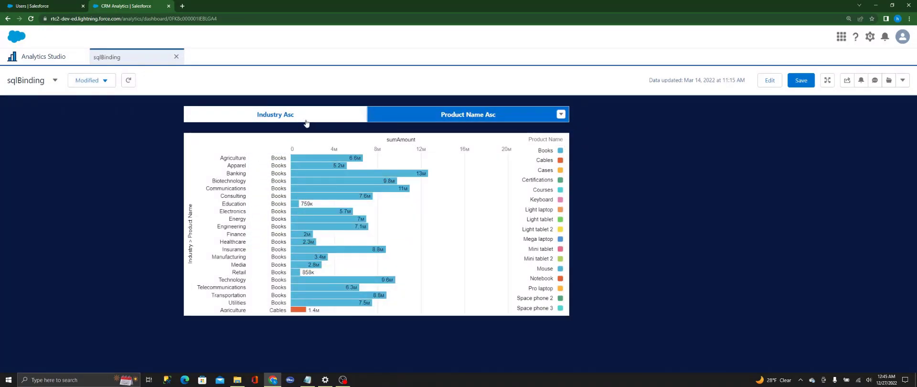
pyautogui.click(307, 123)
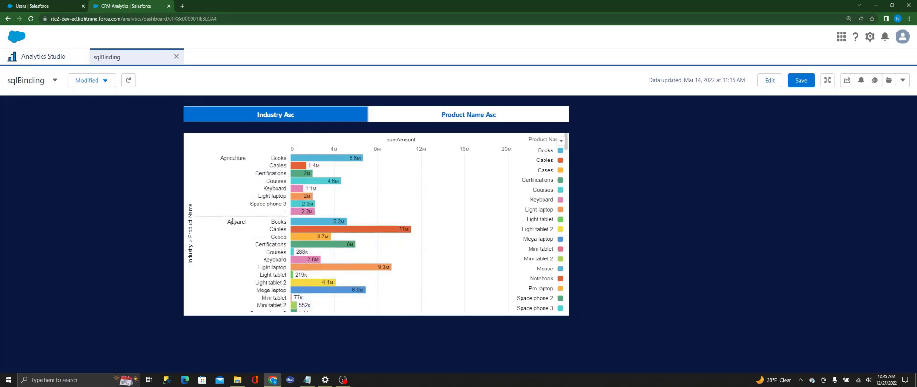